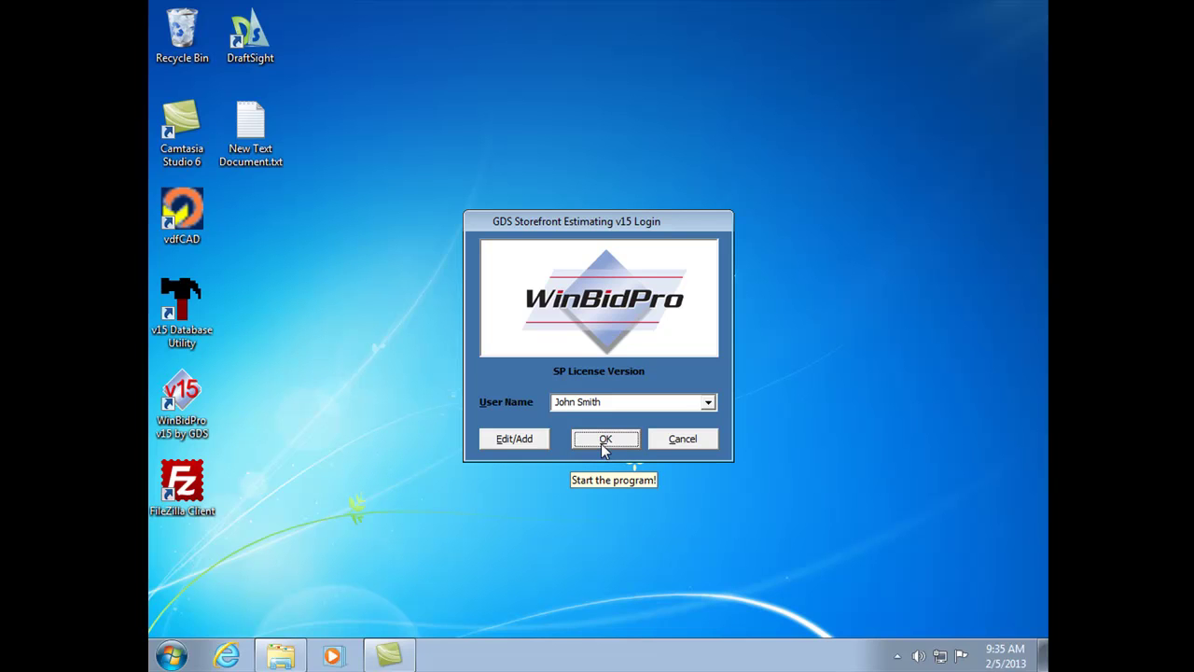
Accept the pre-filled user in the Storefront Estimating login to start WinBidPro
click(605, 438)
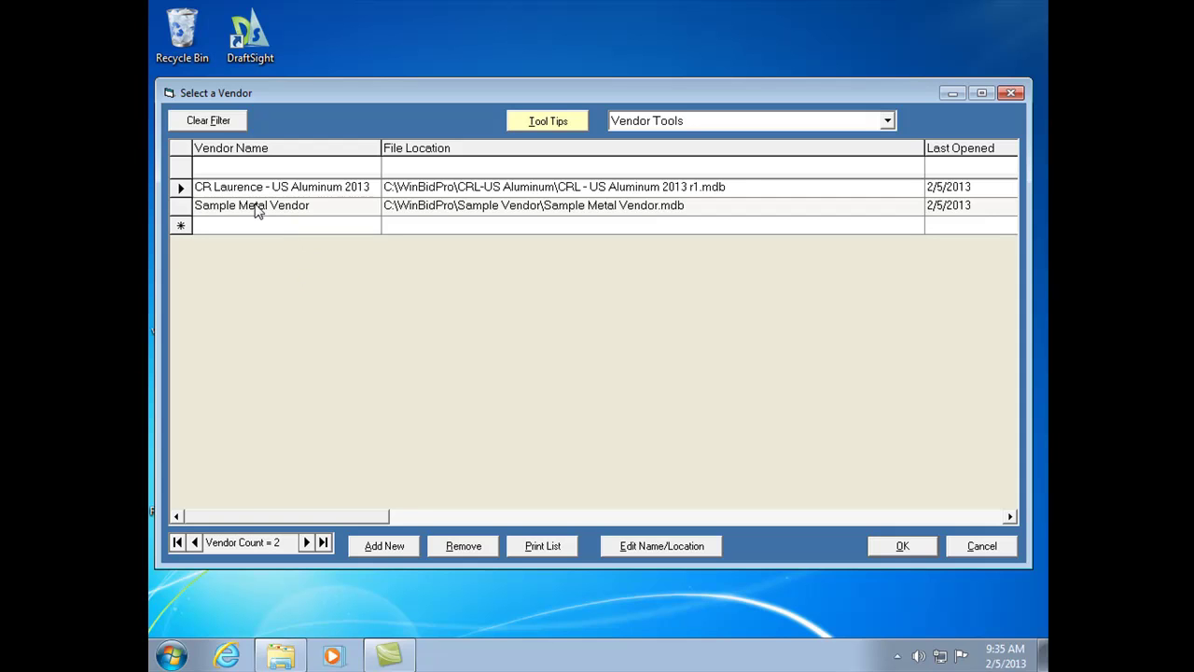
Load the CR Laurence - US Aluminum 2013 vendor and view its 4952-part master list
click(911, 548)
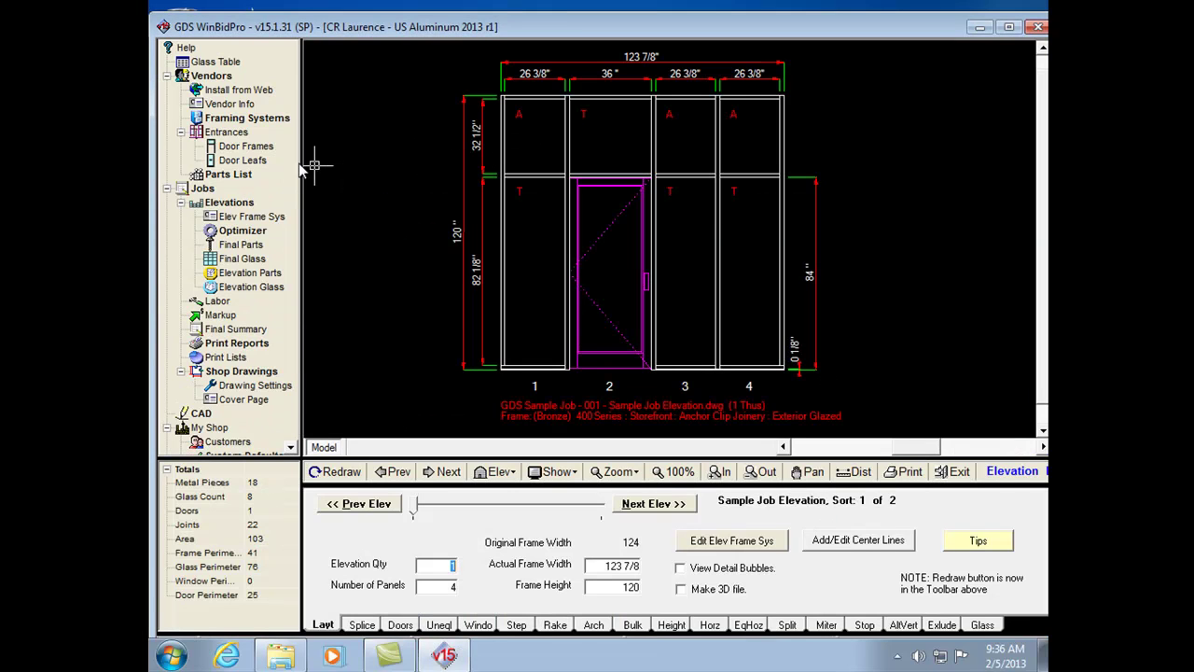
click(229, 176)
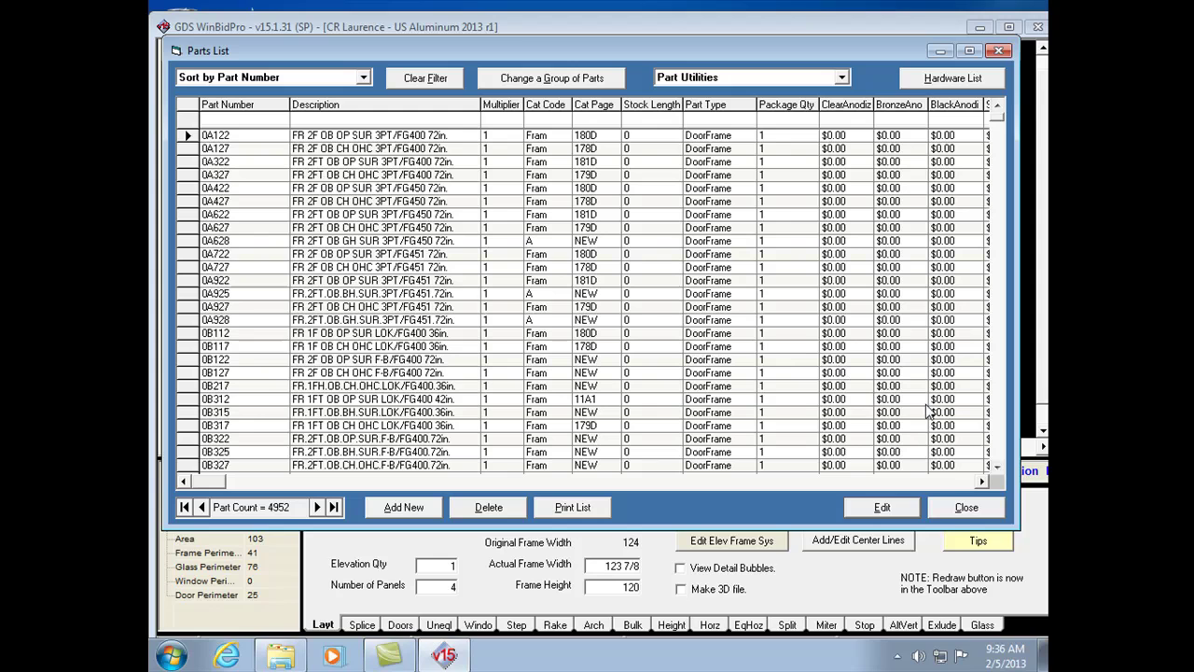
Close the master parts list and bring up the 56 CR Laurence framing systems
click(960, 510)
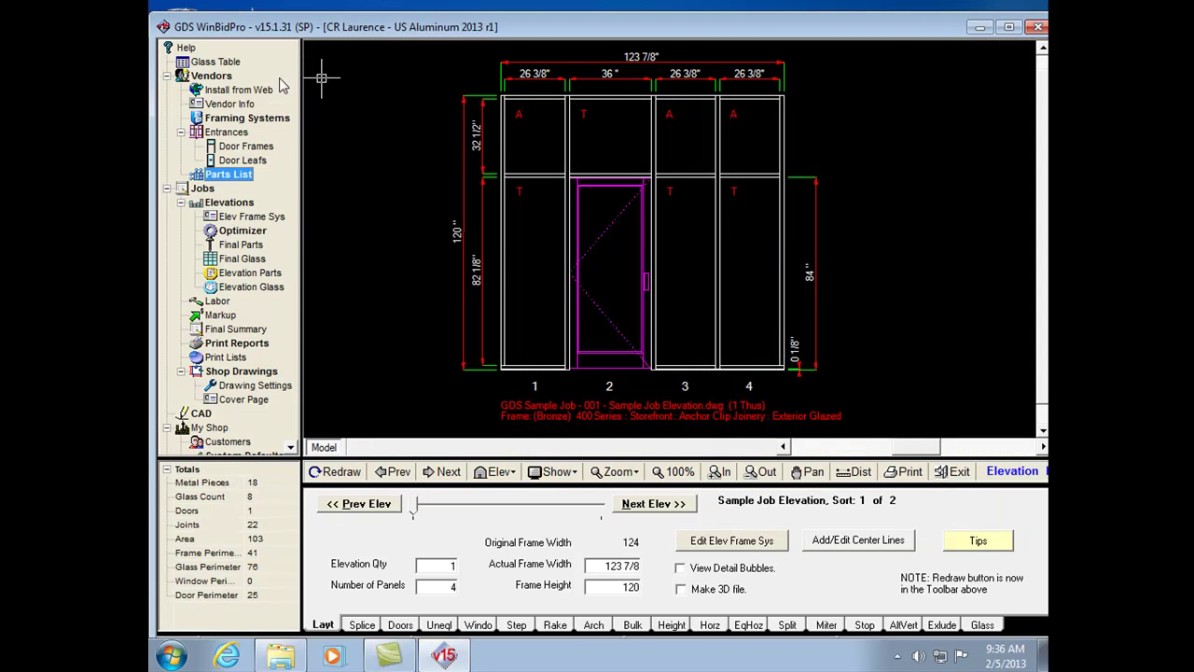
click(248, 119)
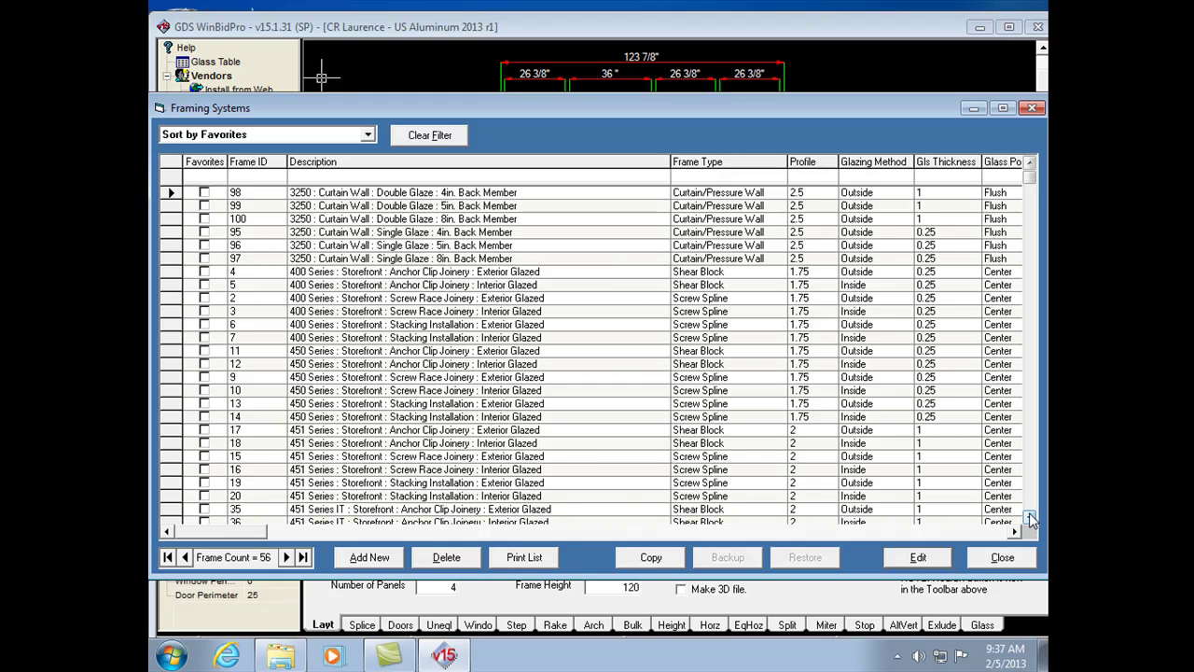
Close Framing Systems and move to the six-panel Copy of Sample Job Elevation
click(1005, 557)
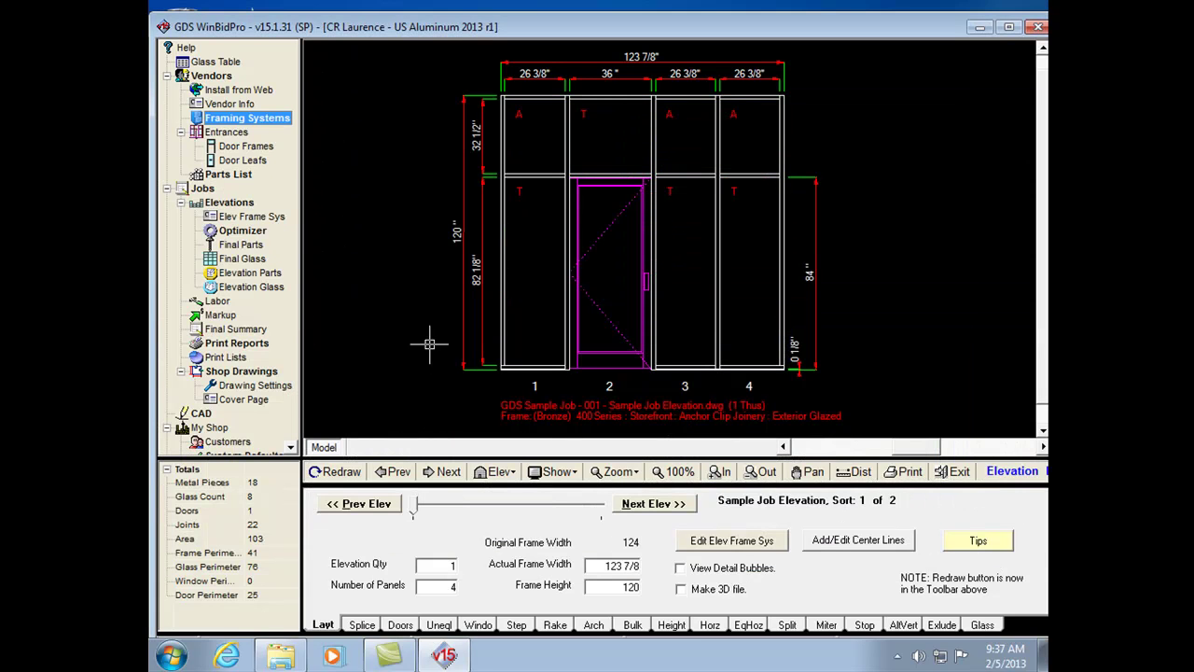
click(652, 504)
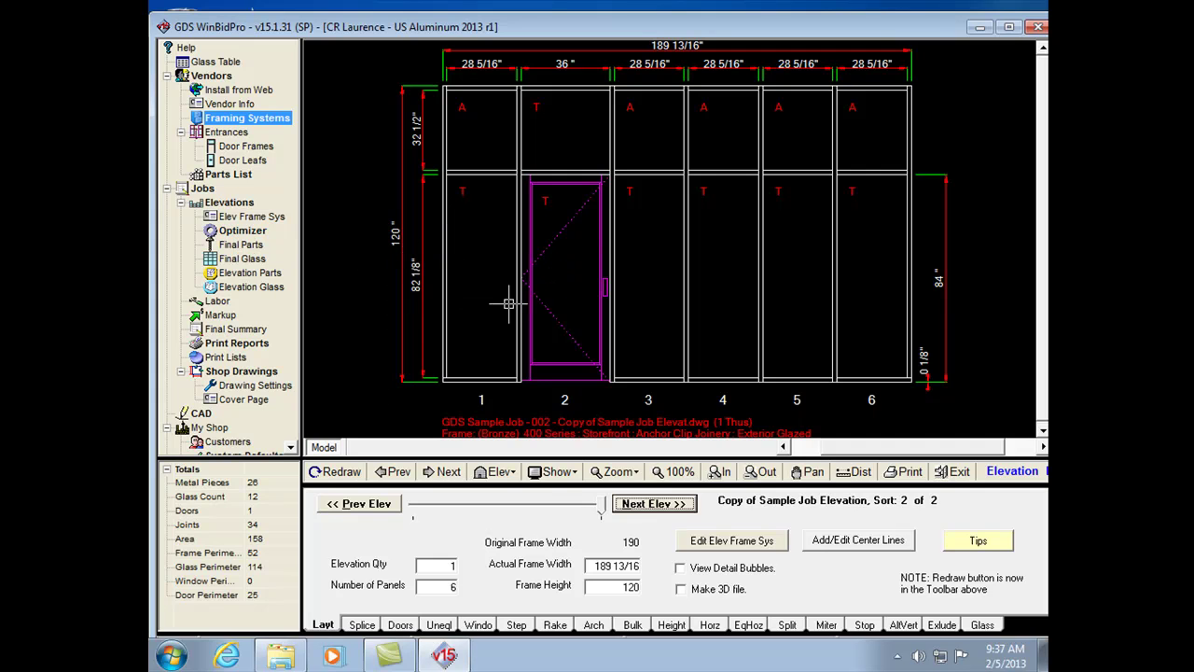
Launch the Metal Optimizer from the Elevations section of the tree
click(233, 234)
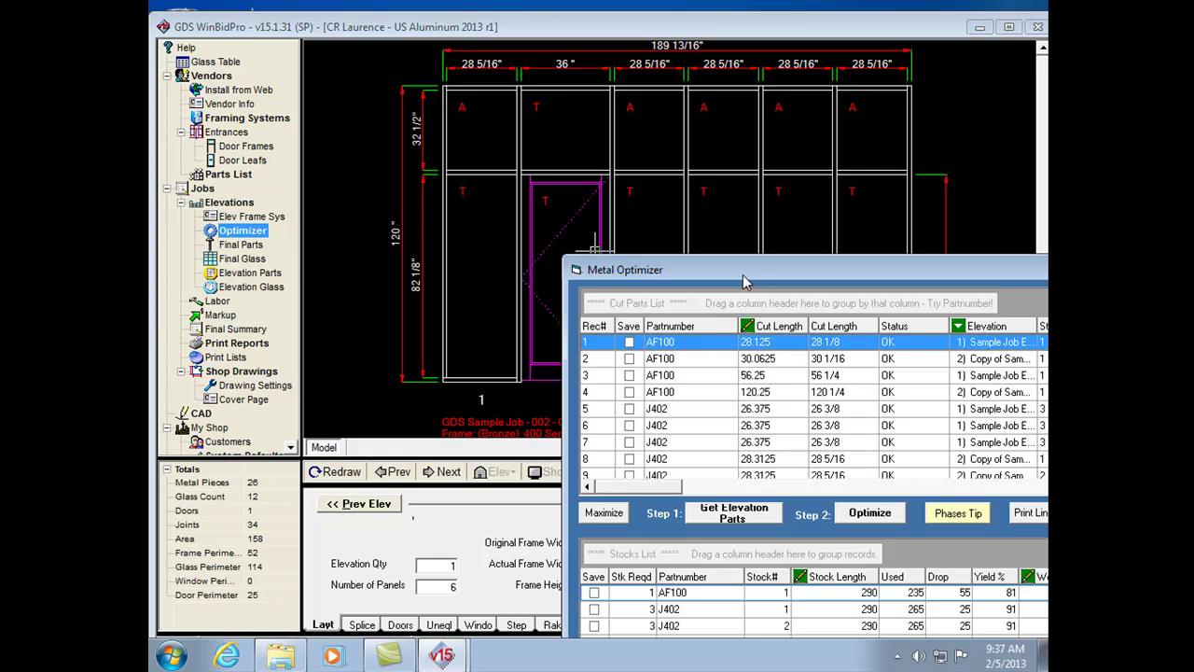
Pull the elevation cut parts, optimize them into stock lengths, and close with Open Final Parts checked
drag(742, 271, 316, 44)
click(348, 290)
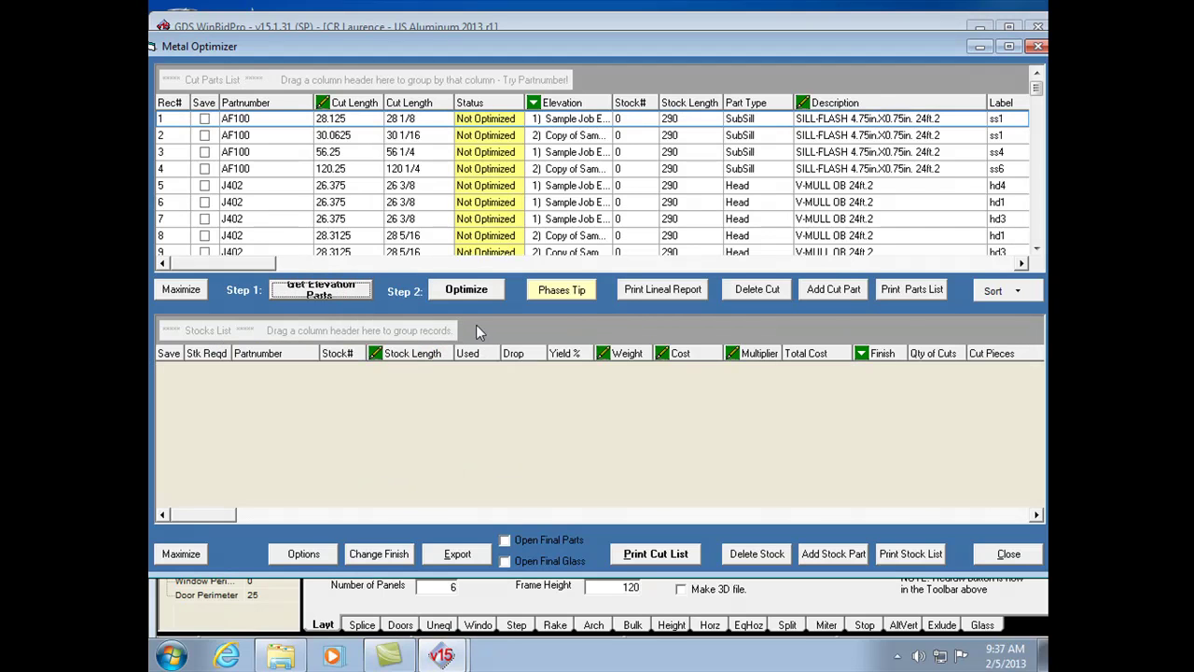
click(476, 293)
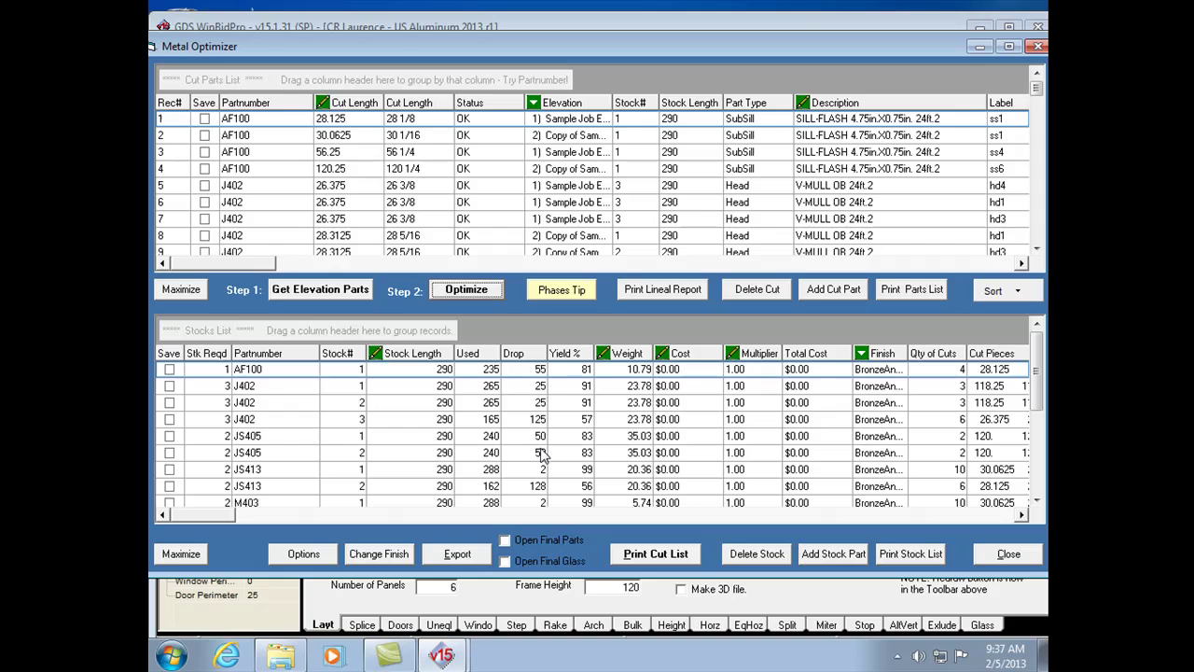
click(504, 541)
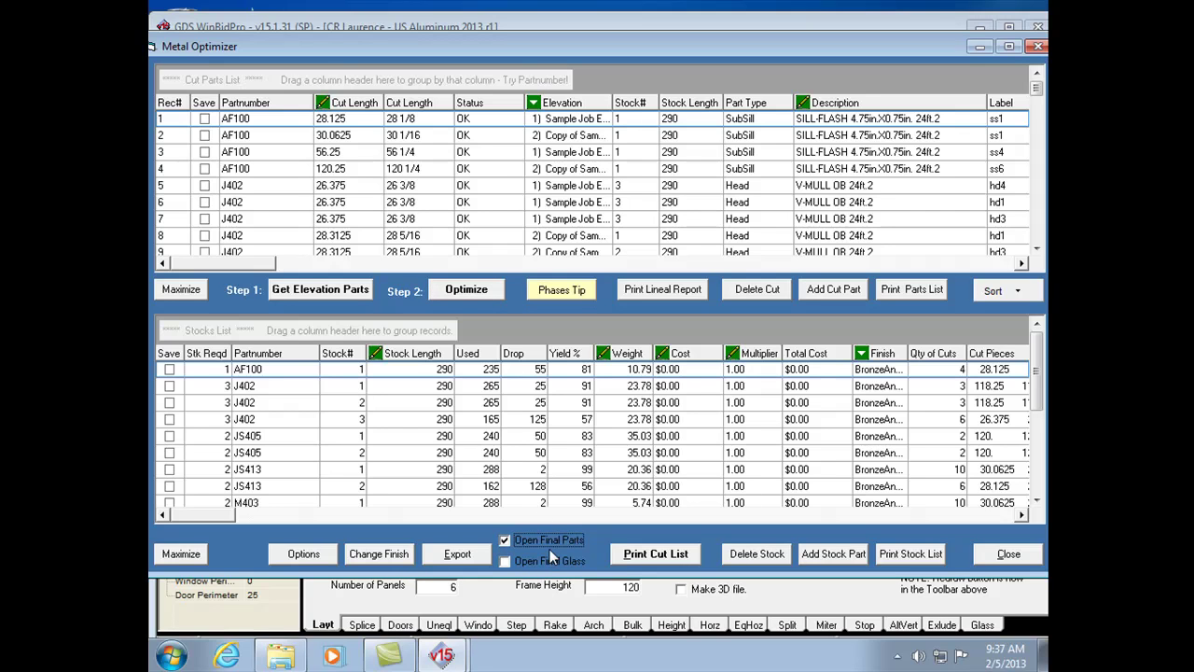
click(1008, 554)
Review the 15-part Final Parts to Order grid, scrolling back to the Door Hand column
drag(919, 288, 524, 27)
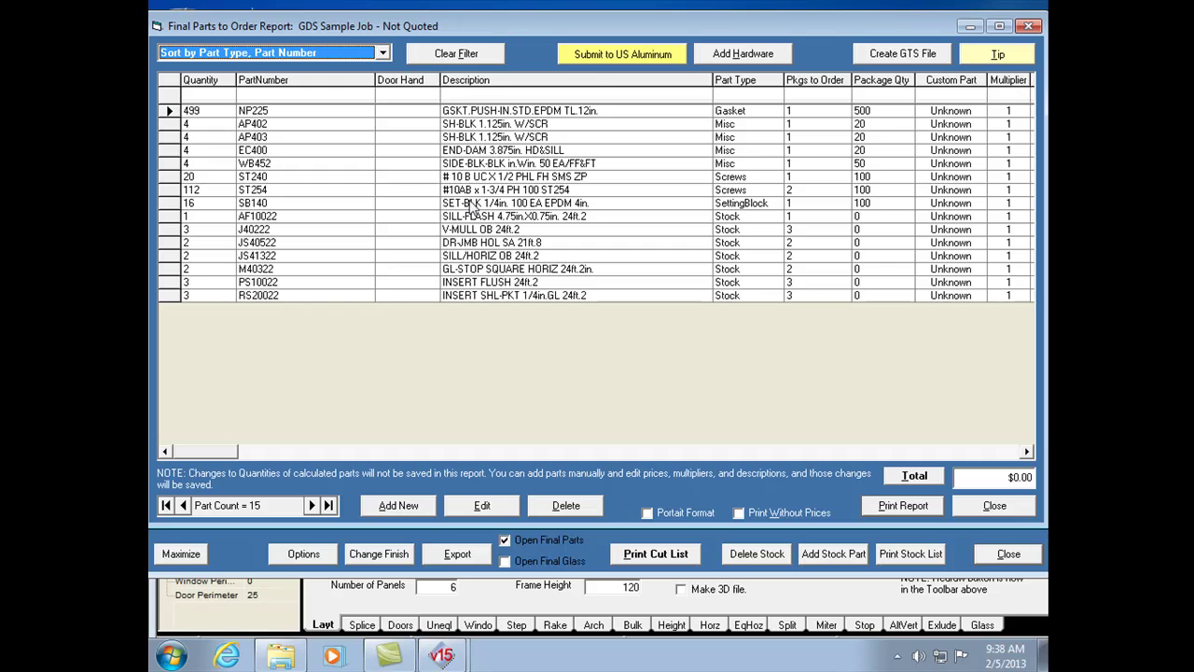
click(913, 452)
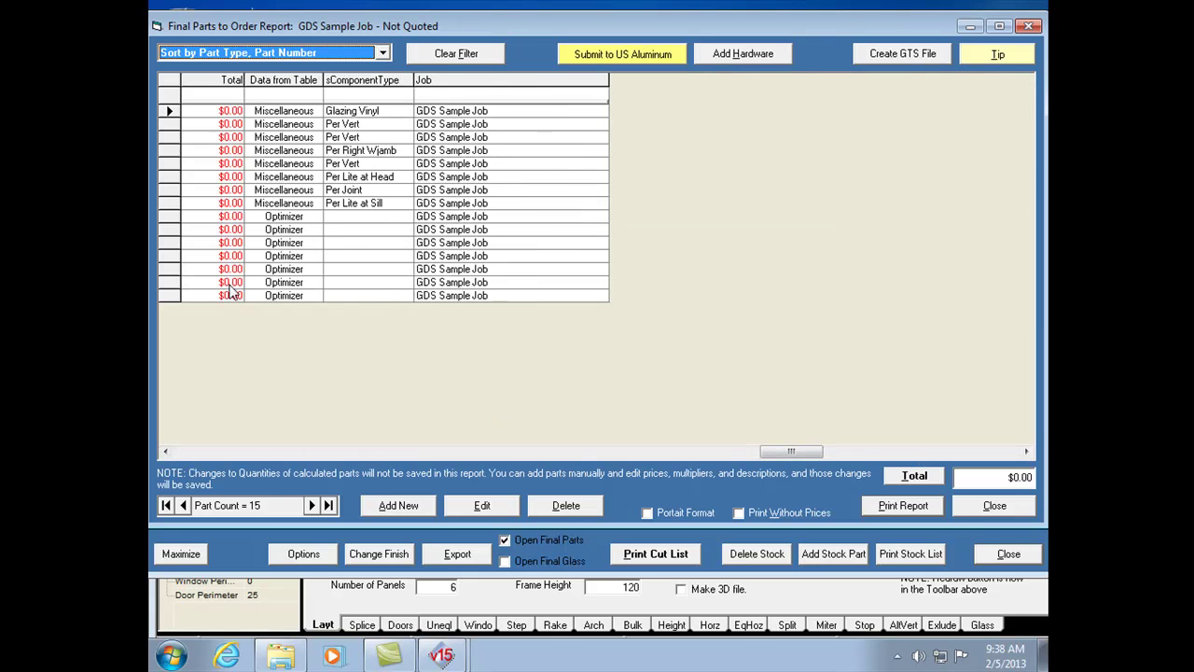
click(165, 452)
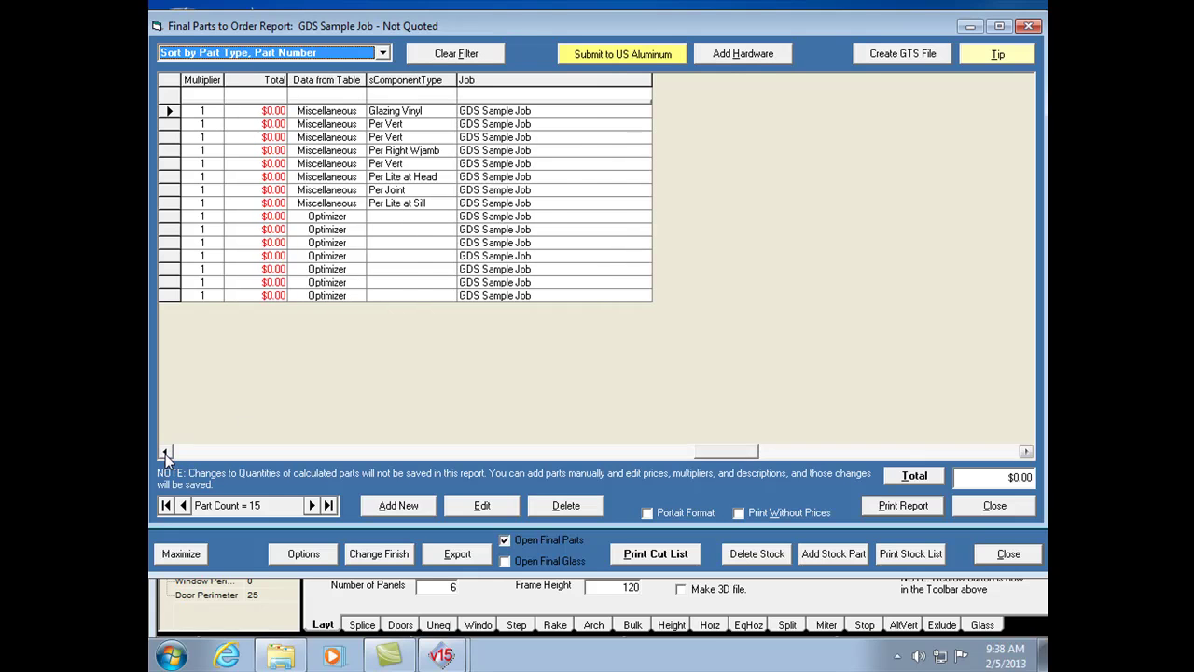
click(165, 451)
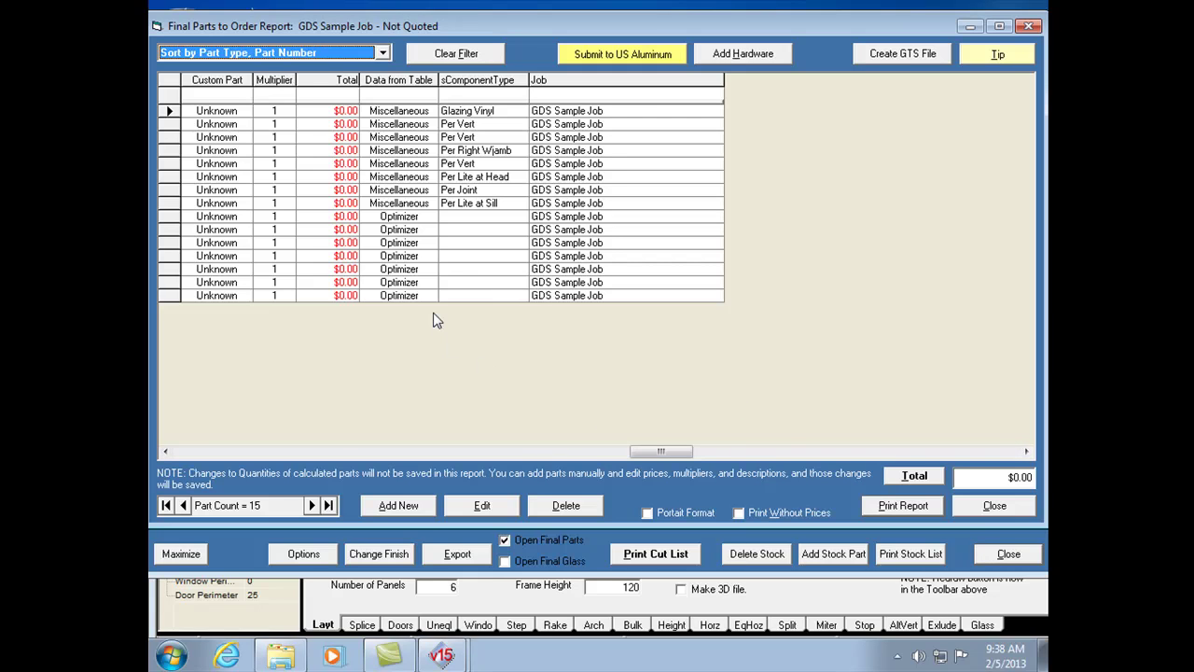
click(166, 452)
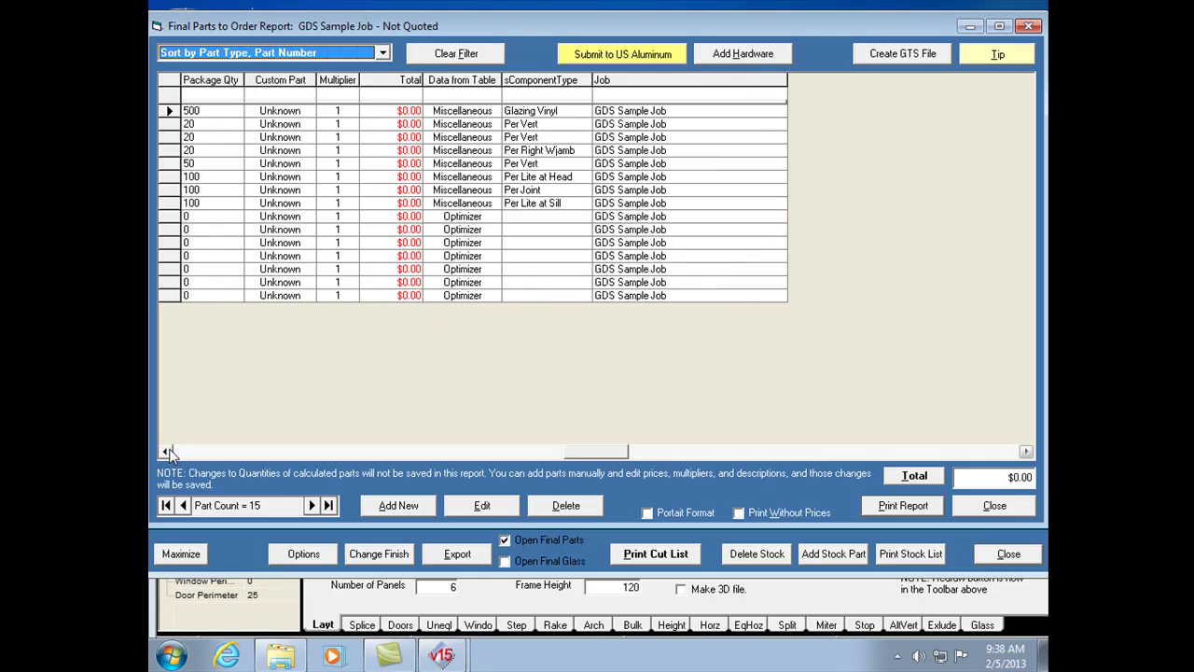
click(166, 452)
click(166, 451)
click(166, 451)
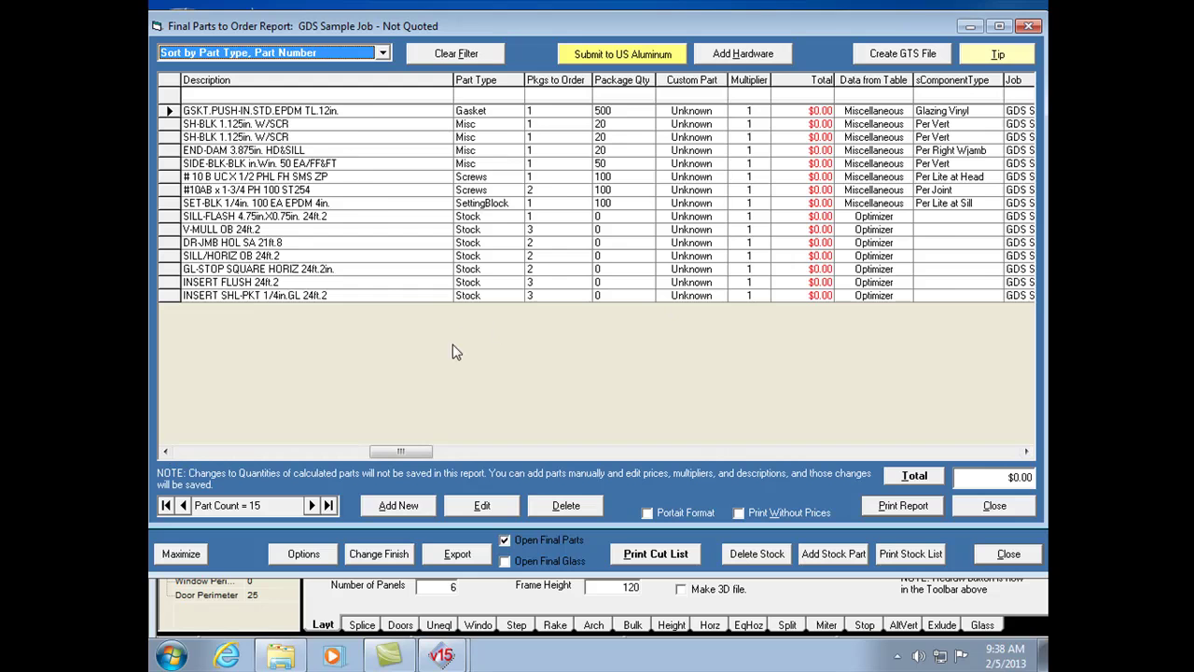
click(166, 451)
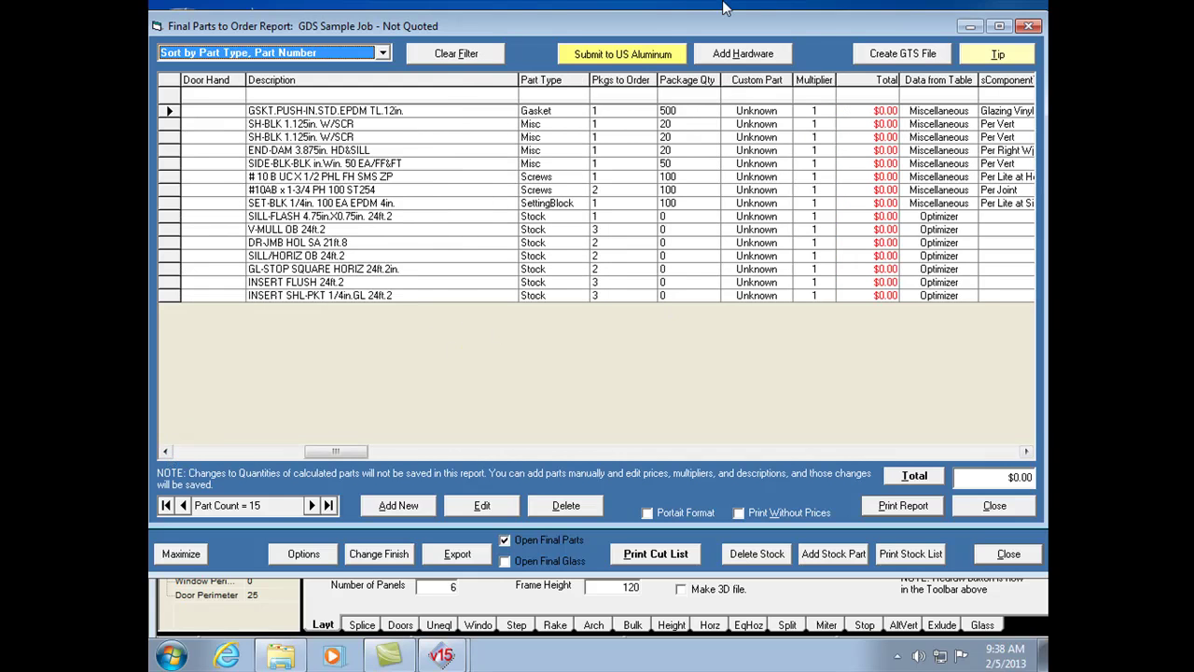
Submit the parts list to US Aluminum and sign in with the account username and password
click(616, 58)
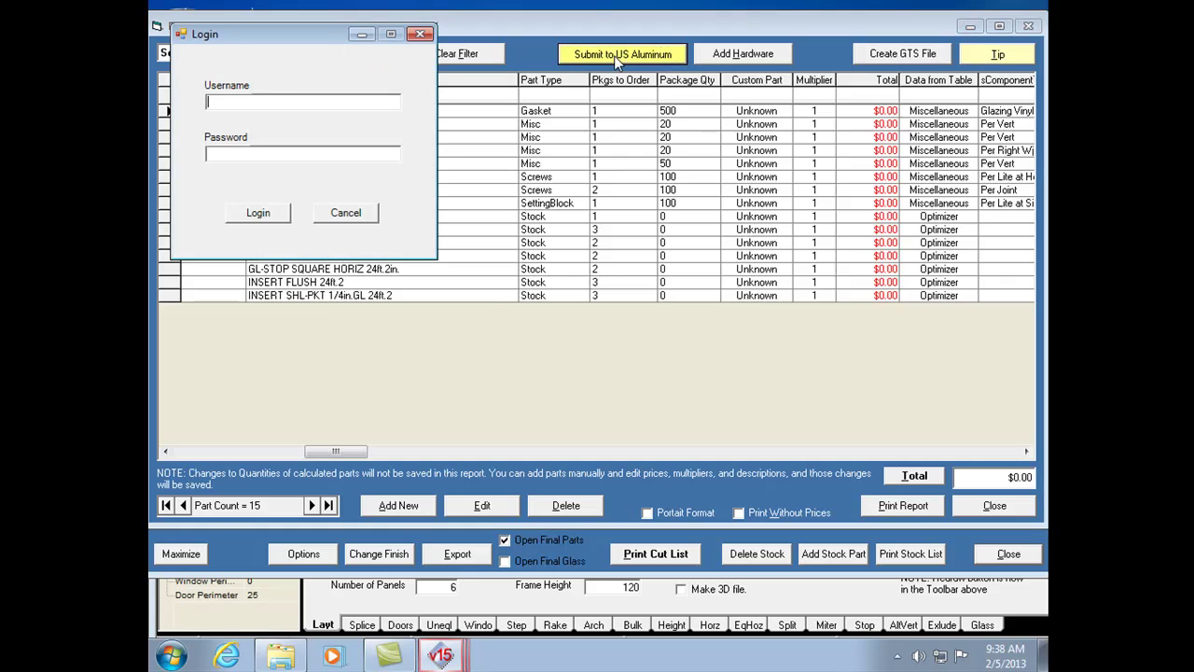
text(ustest)
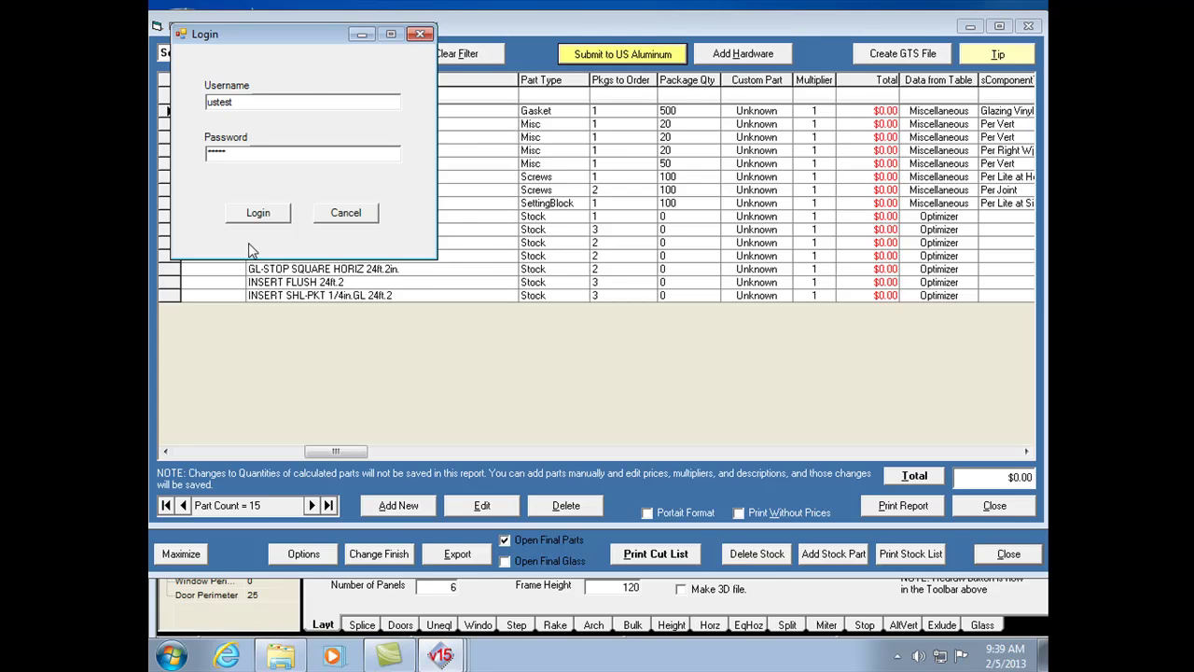
click(253, 217)
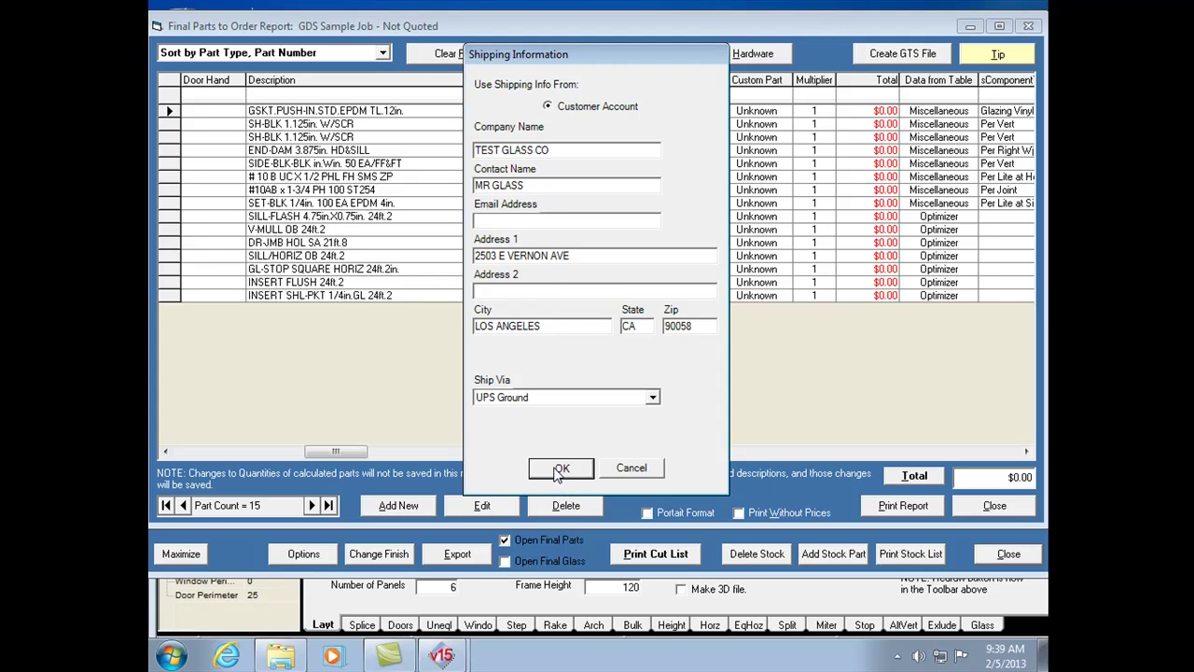
Choose UPS Ground as the ship method and submit the order for US Aluminum pricing
click(655, 396)
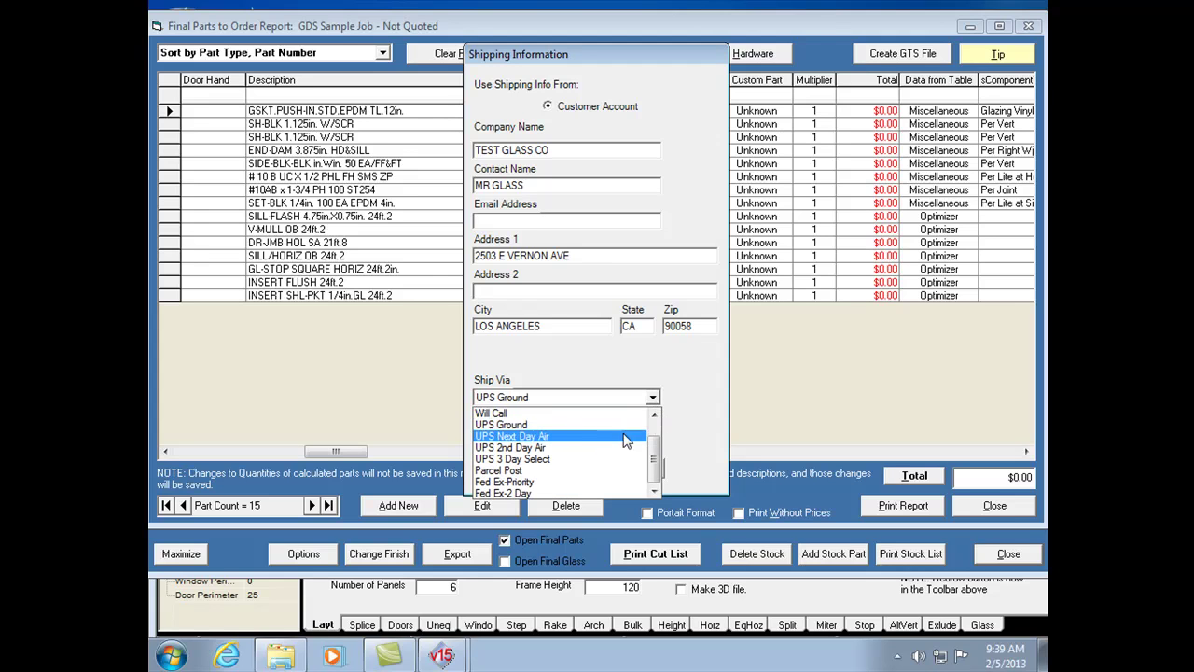
click(573, 424)
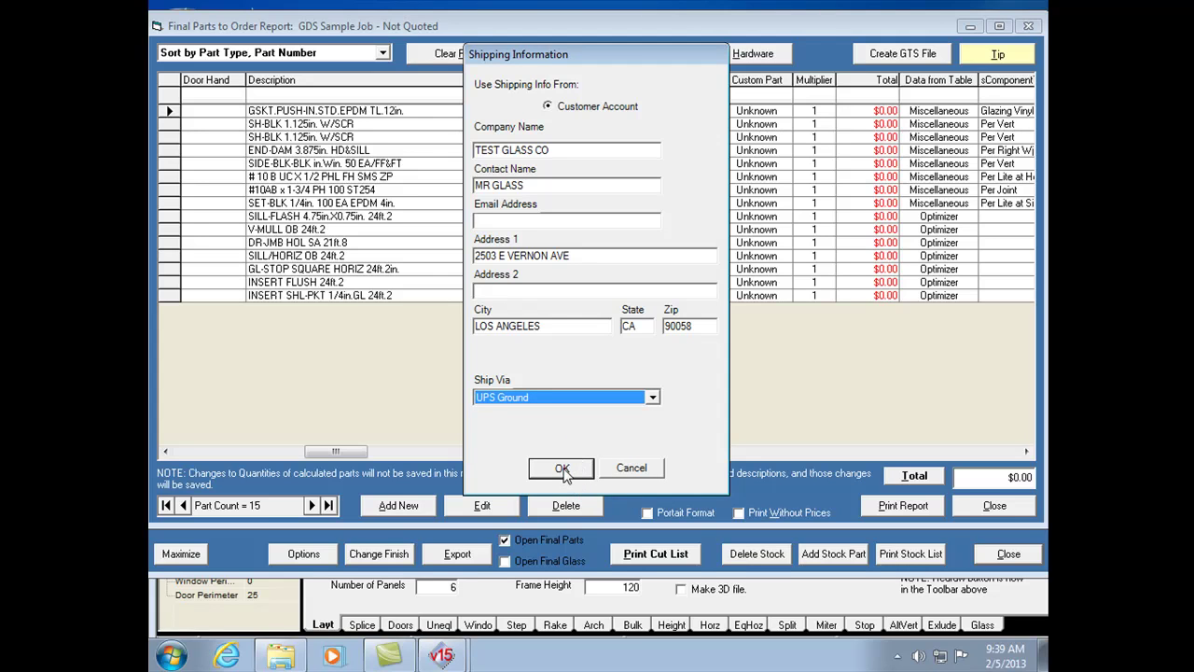
click(562, 468)
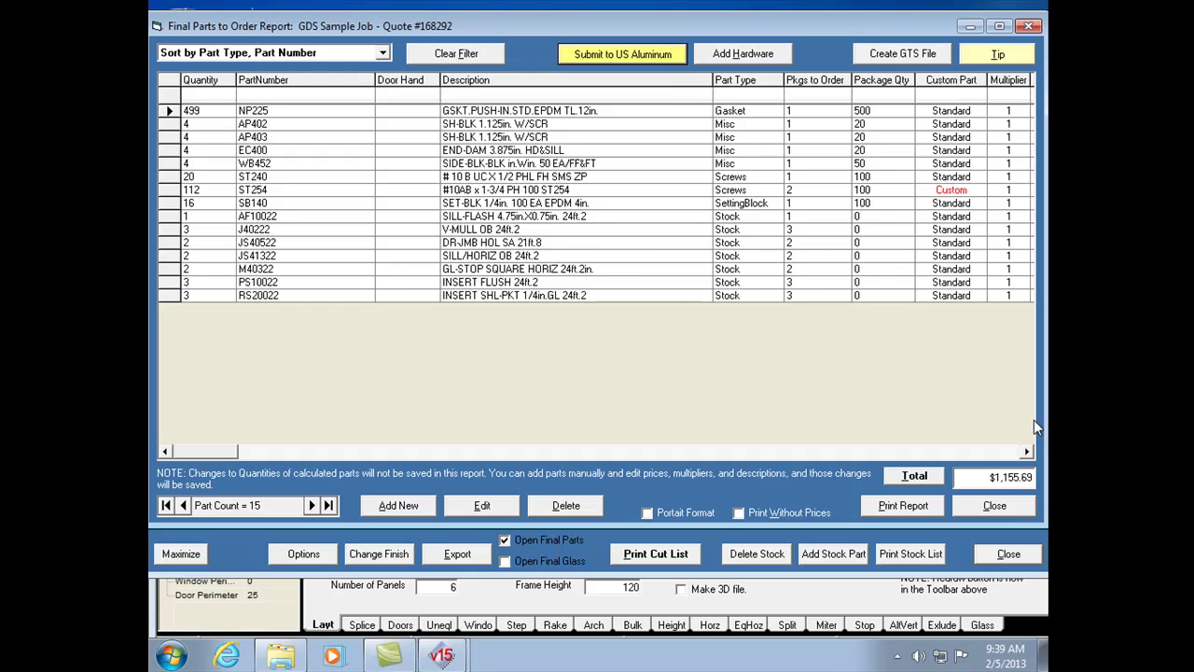
Scroll to the Total column and select the $0.00 total of custom part ST254
click(1027, 451)
click(1026, 452)
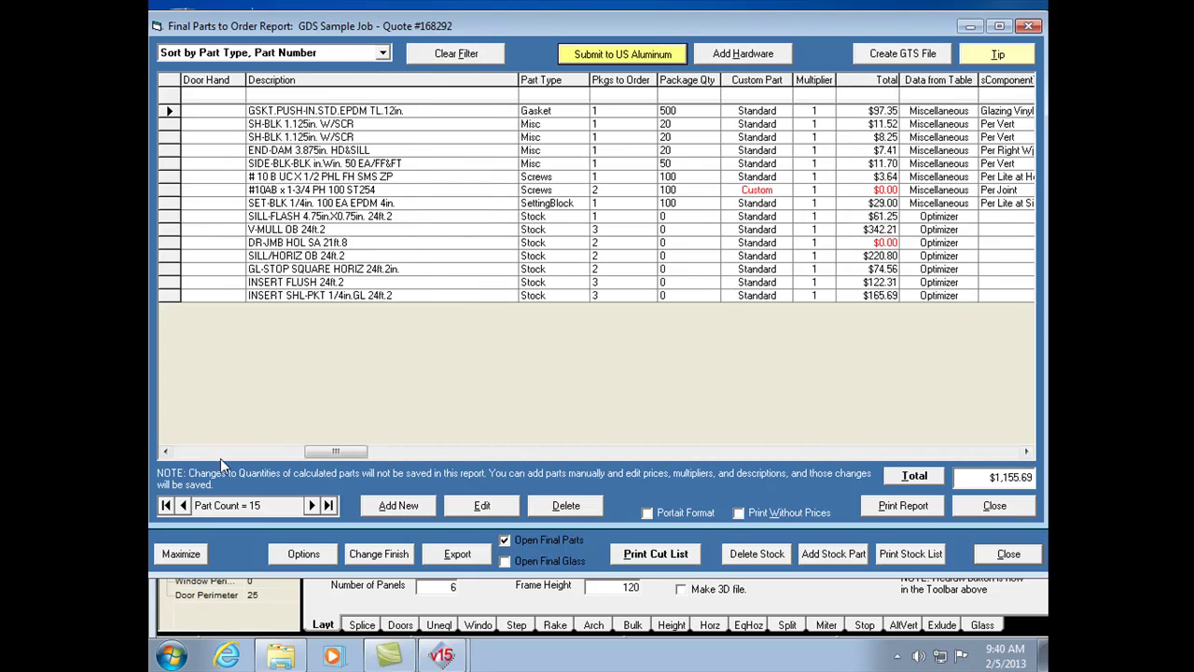
click(166, 452)
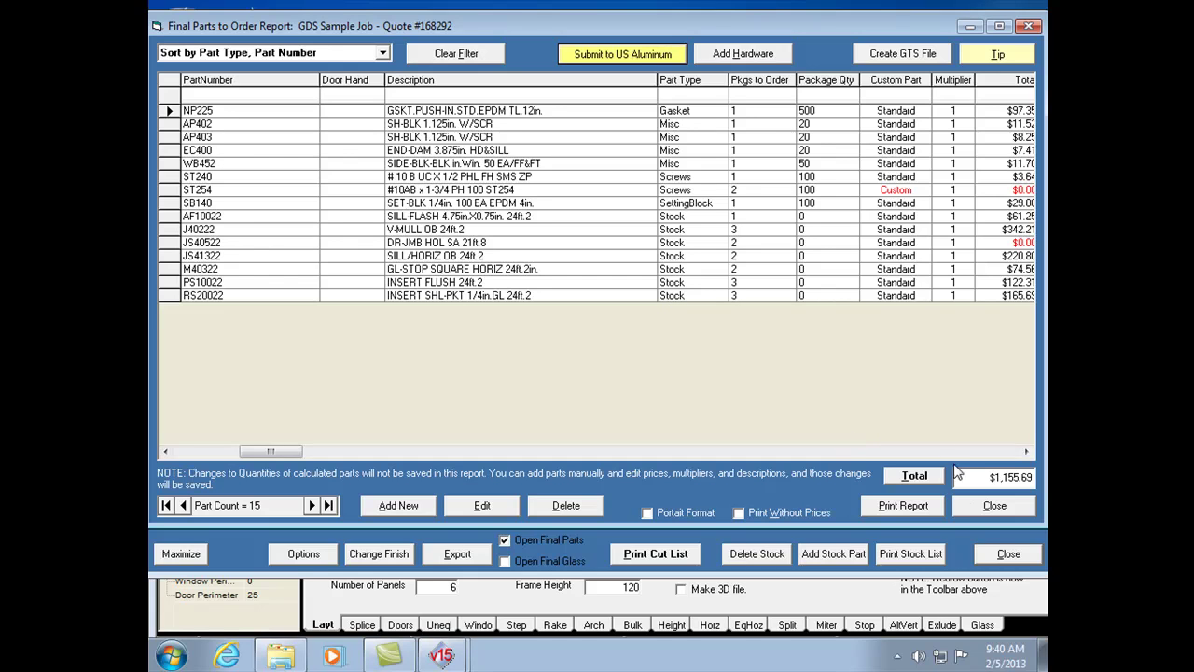
click(1011, 191)
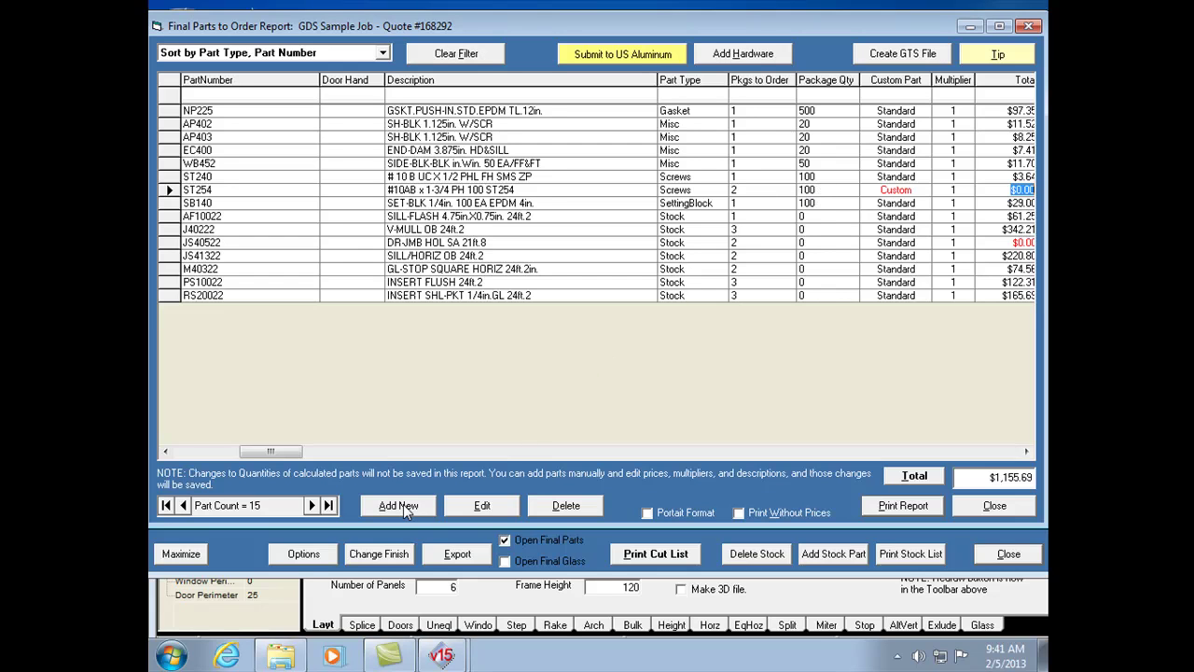
Give custom part ST254 a unit price of $0.25, raising the report total to $1,205.69
click(482, 506)
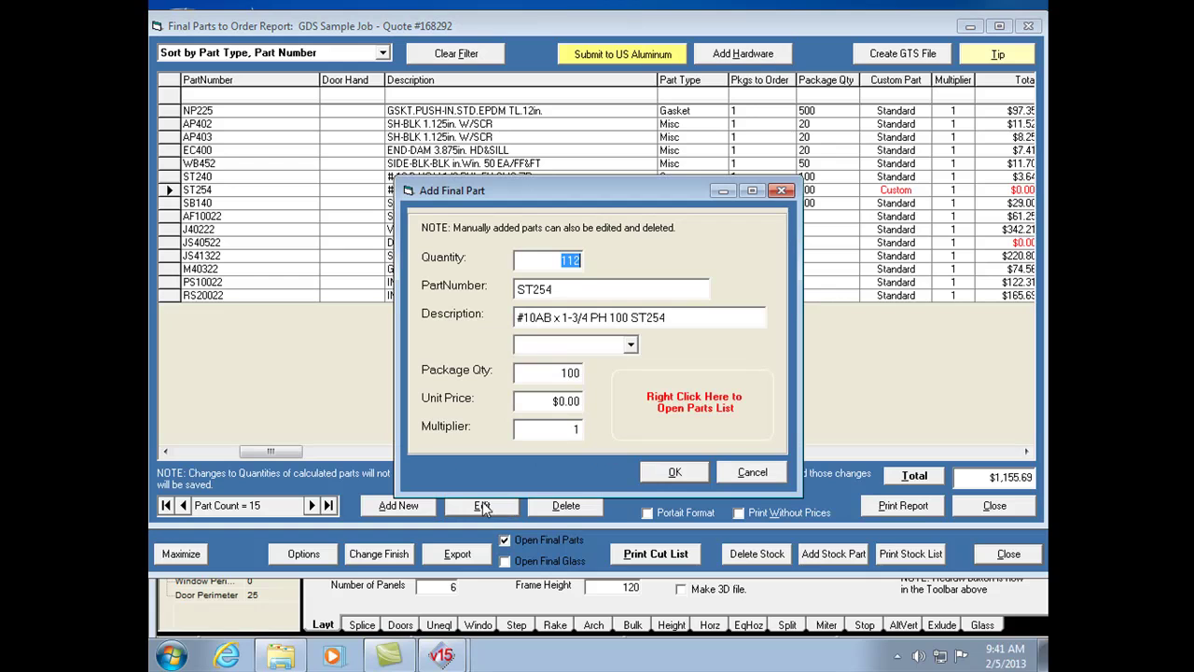
click(573, 401)
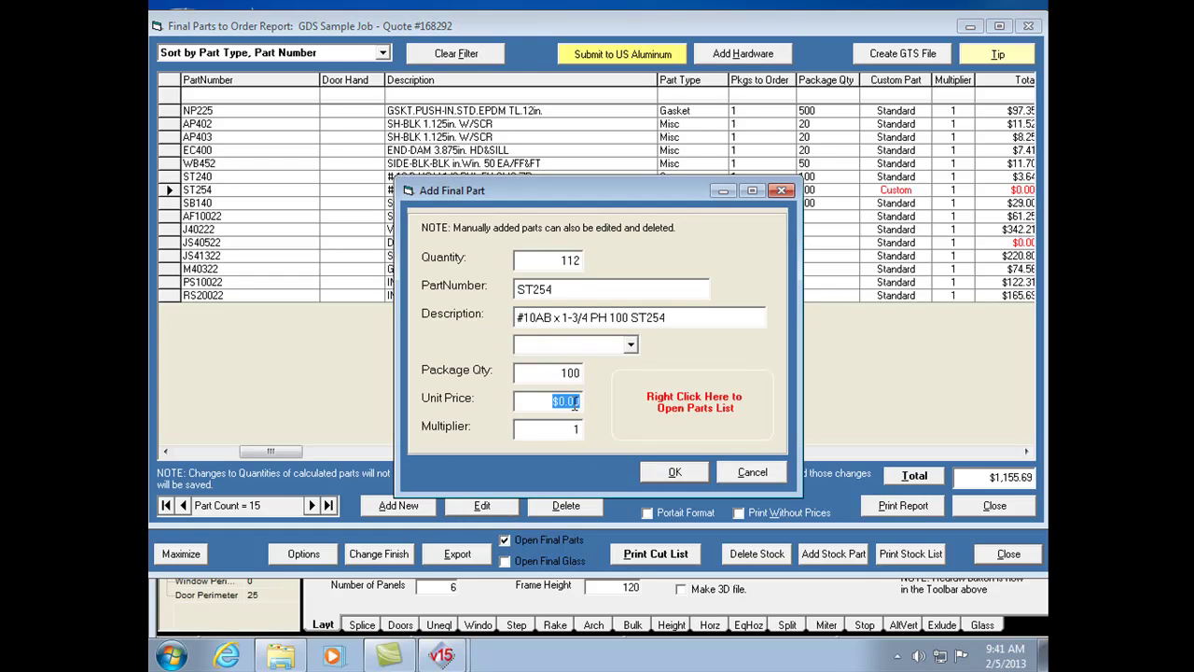
text($0.25)
click(675, 474)
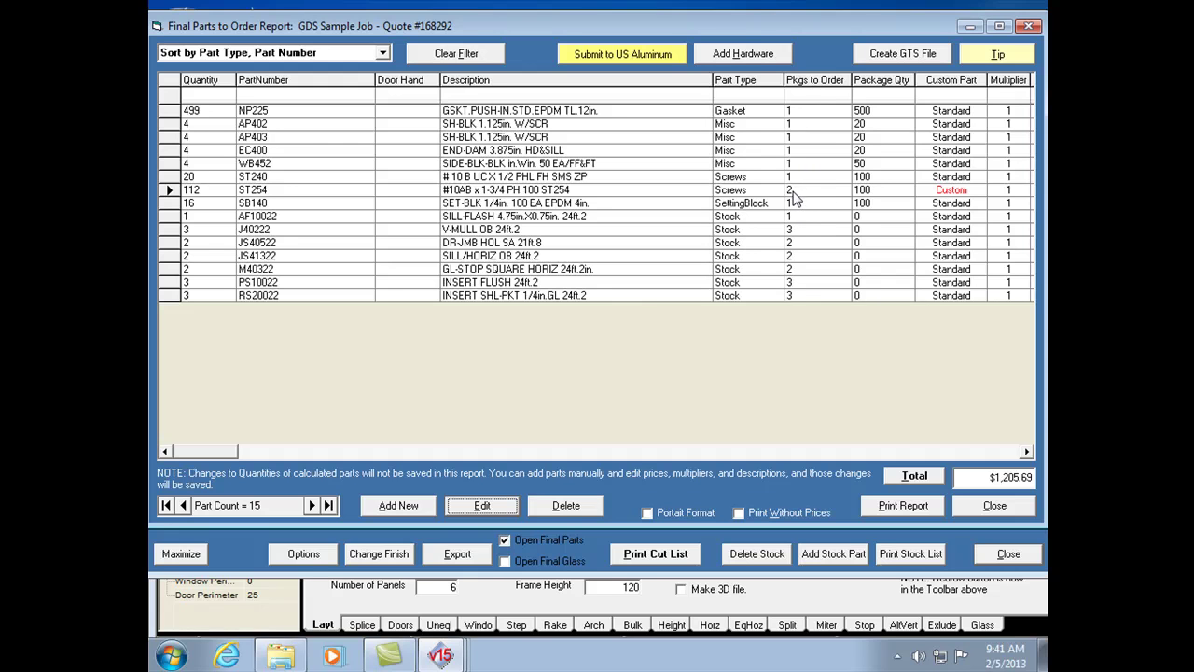
click(1026, 451)
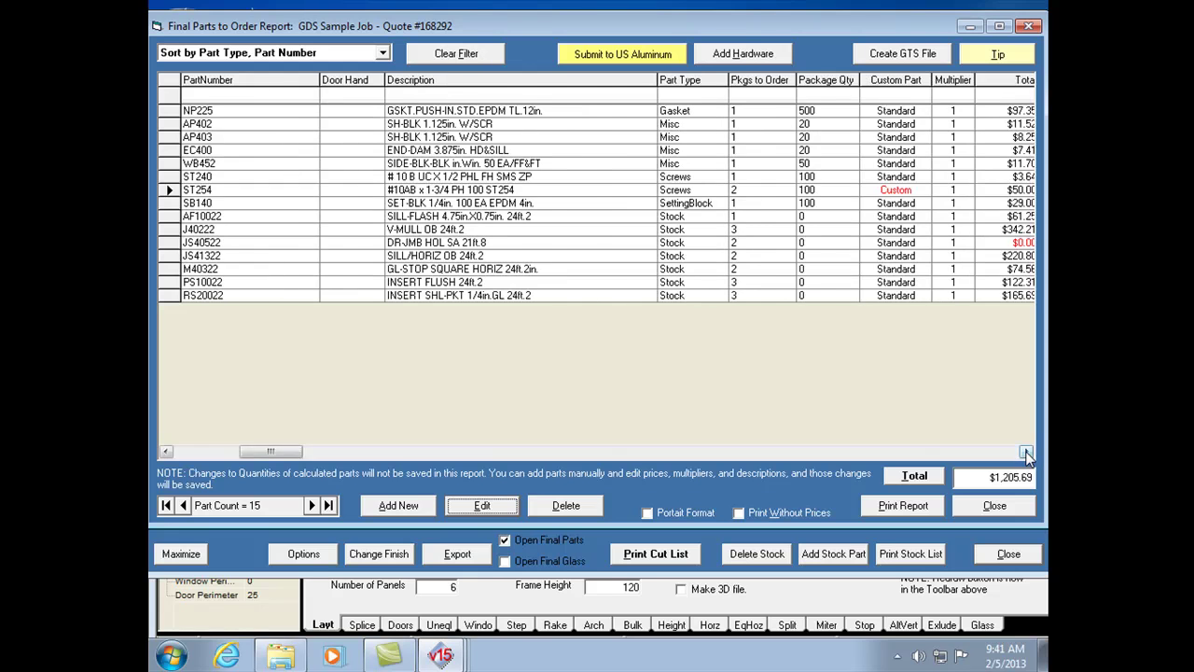
click(1026, 452)
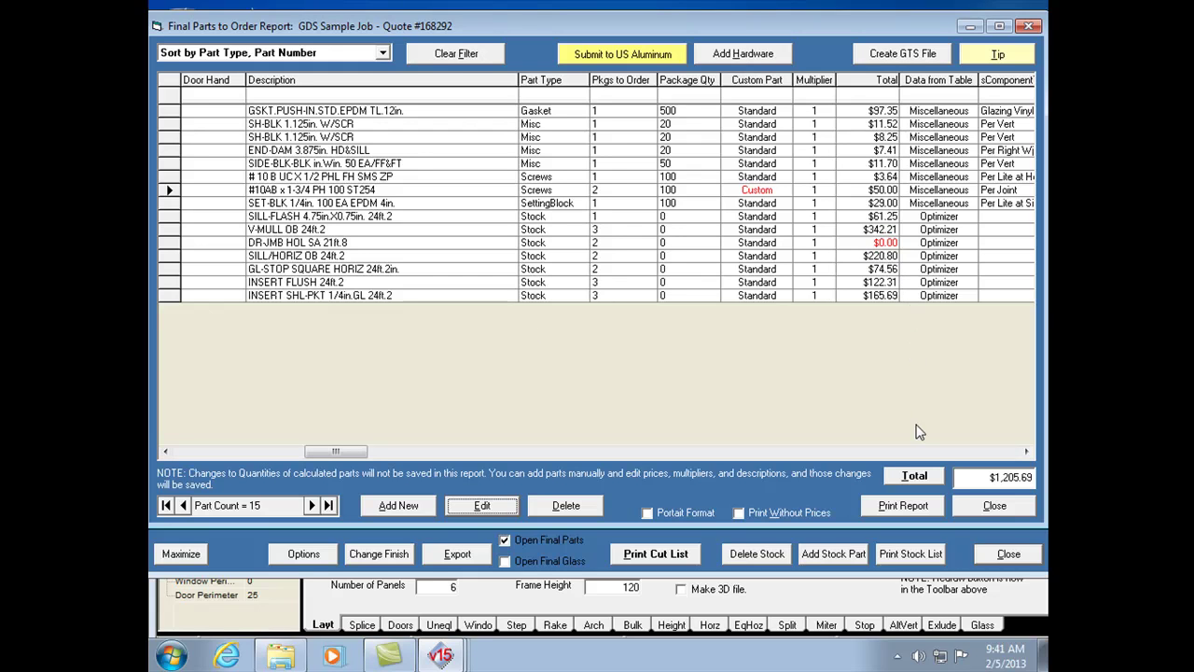
click(909, 509)
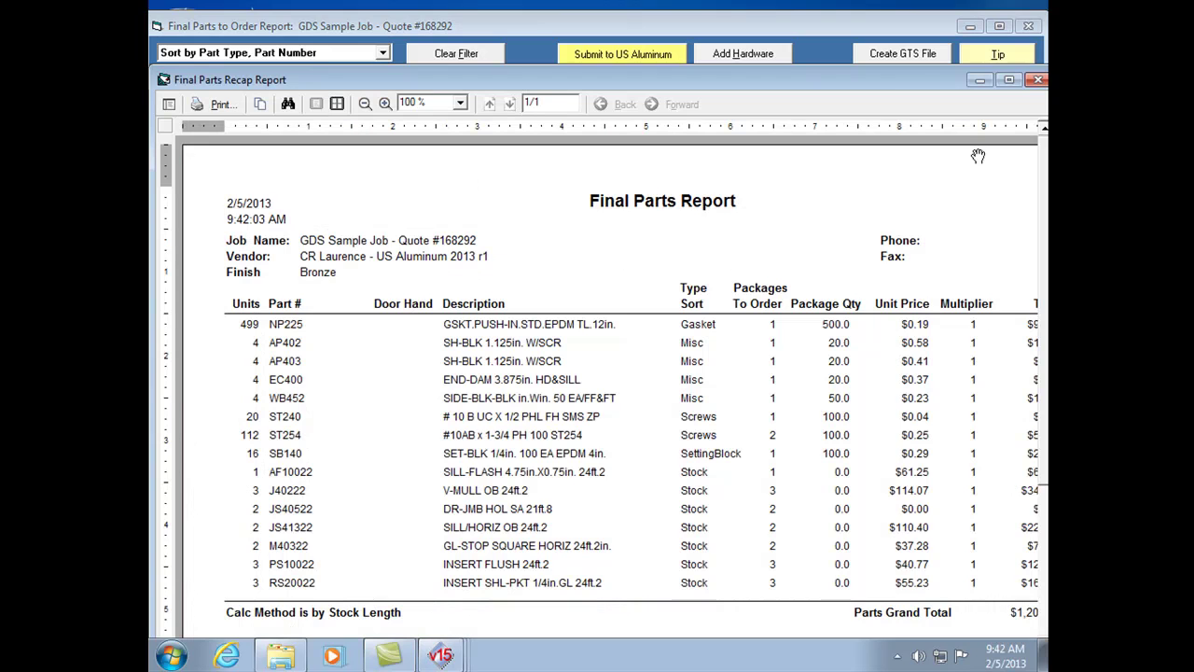
click(1038, 80)
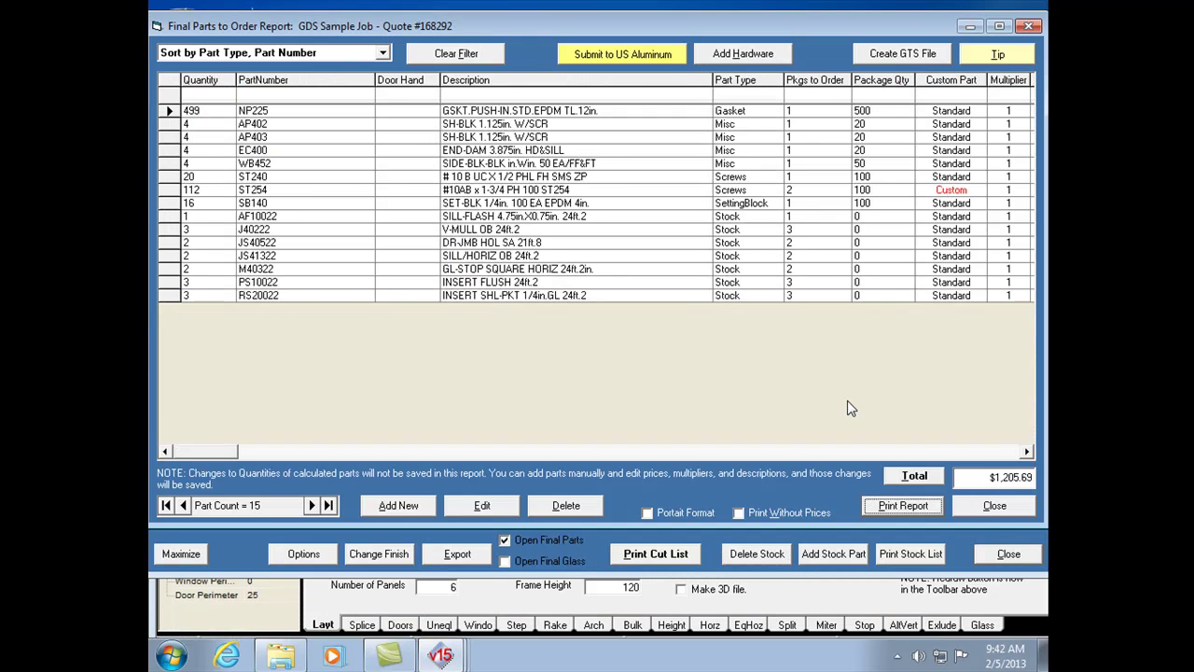
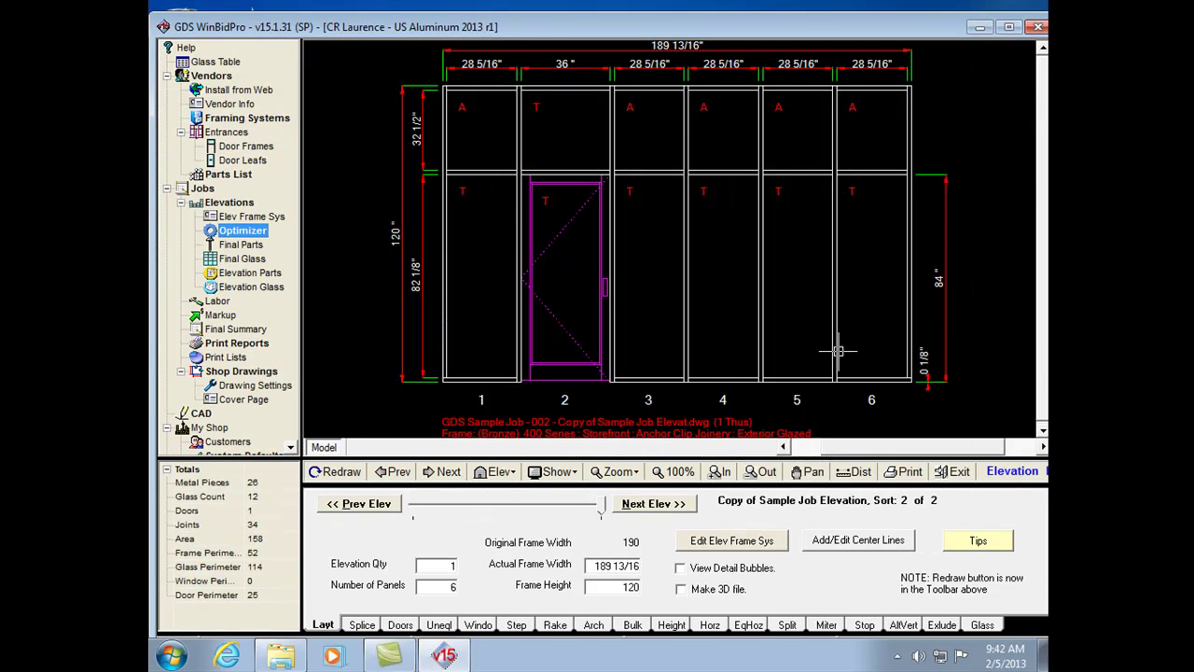
Open the Final Parts to Order report with the existing quote, showing 15 parts totalling $1,205.69
click(244, 248)
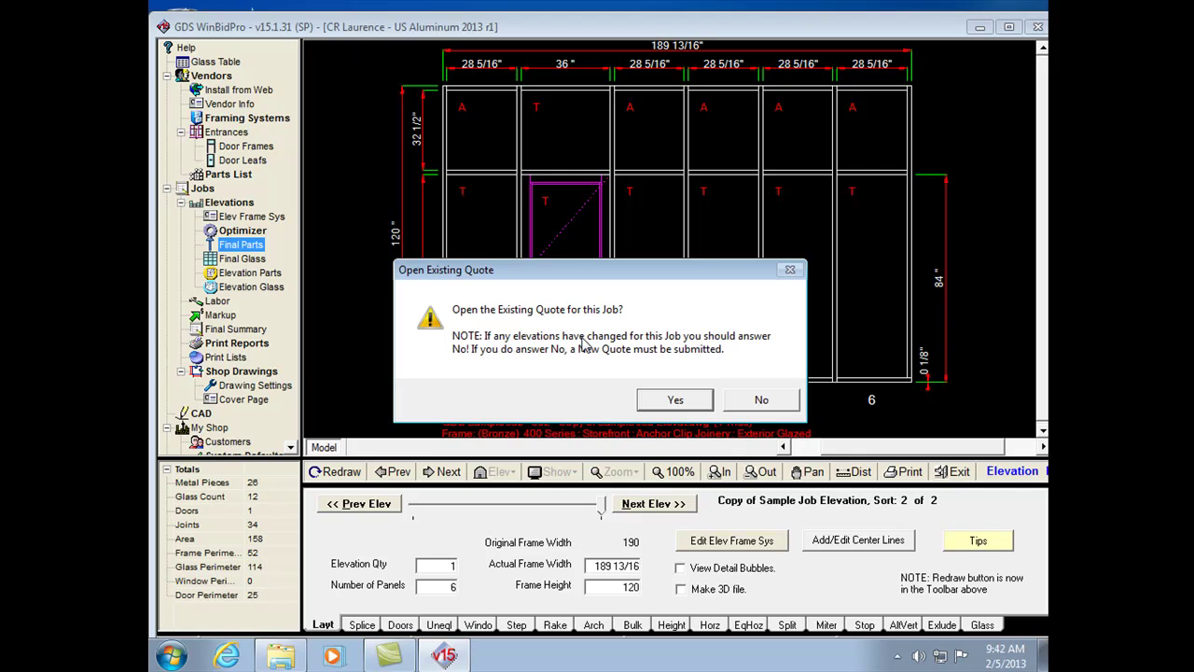
click(659, 406)
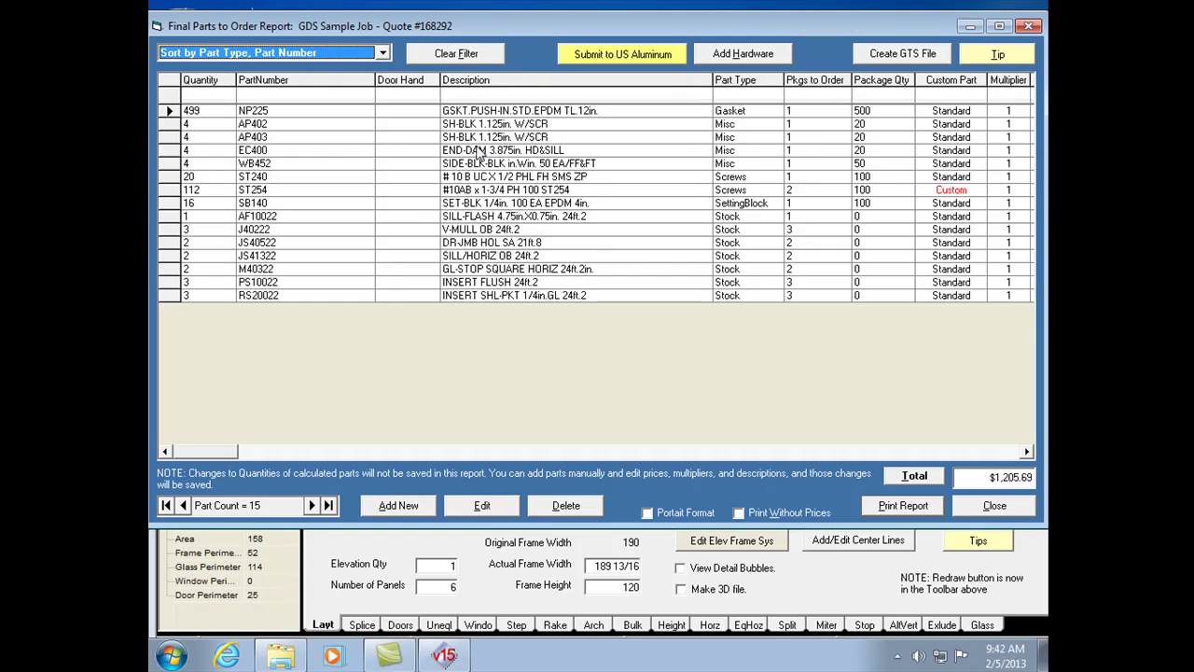
Review the Total, Data from Table and Job columns of the quoted parts report, then close it
click(950, 453)
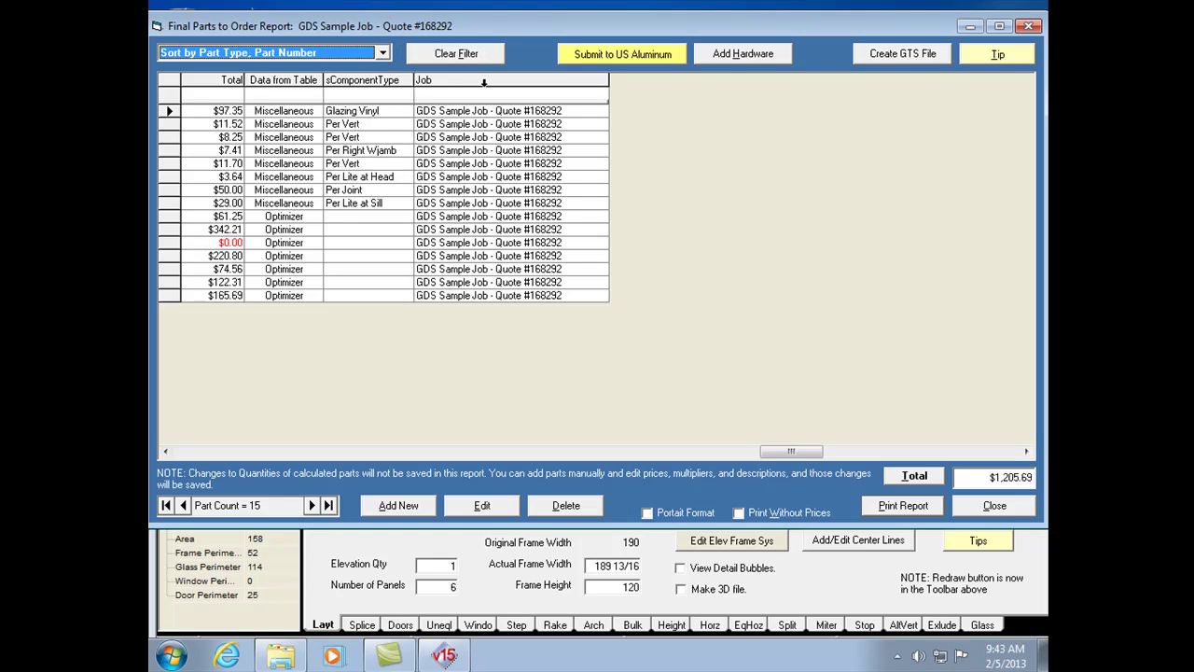
click(1008, 509)
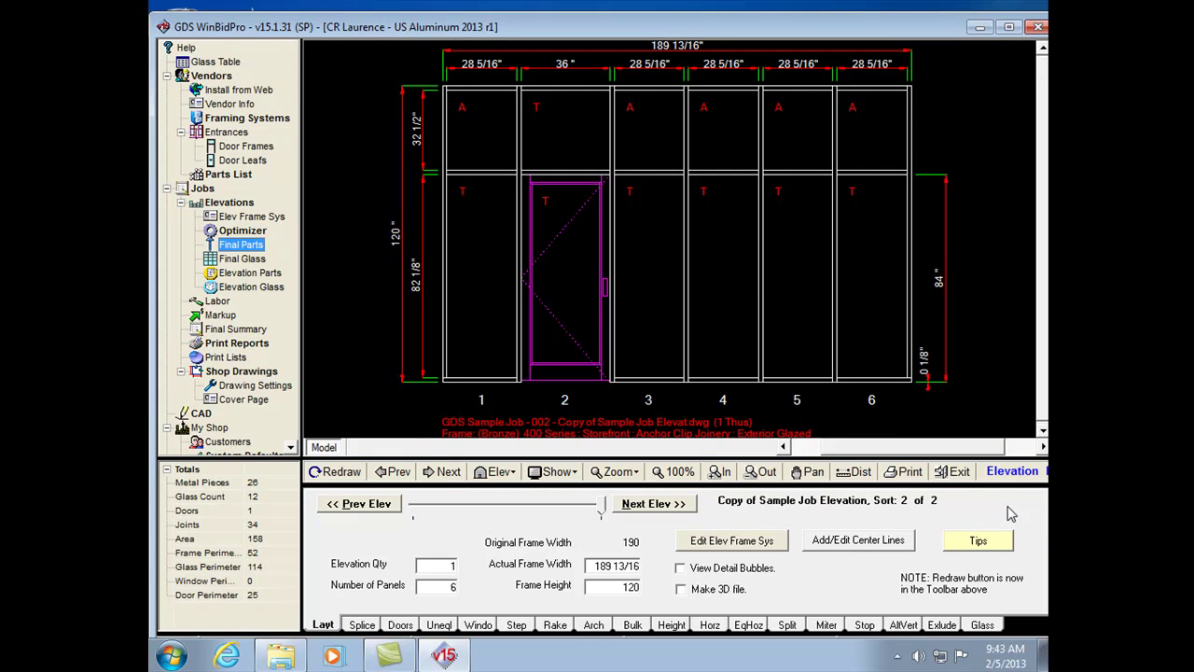
Maximize the program window and request the Final Parts report again
click(1011, 27)
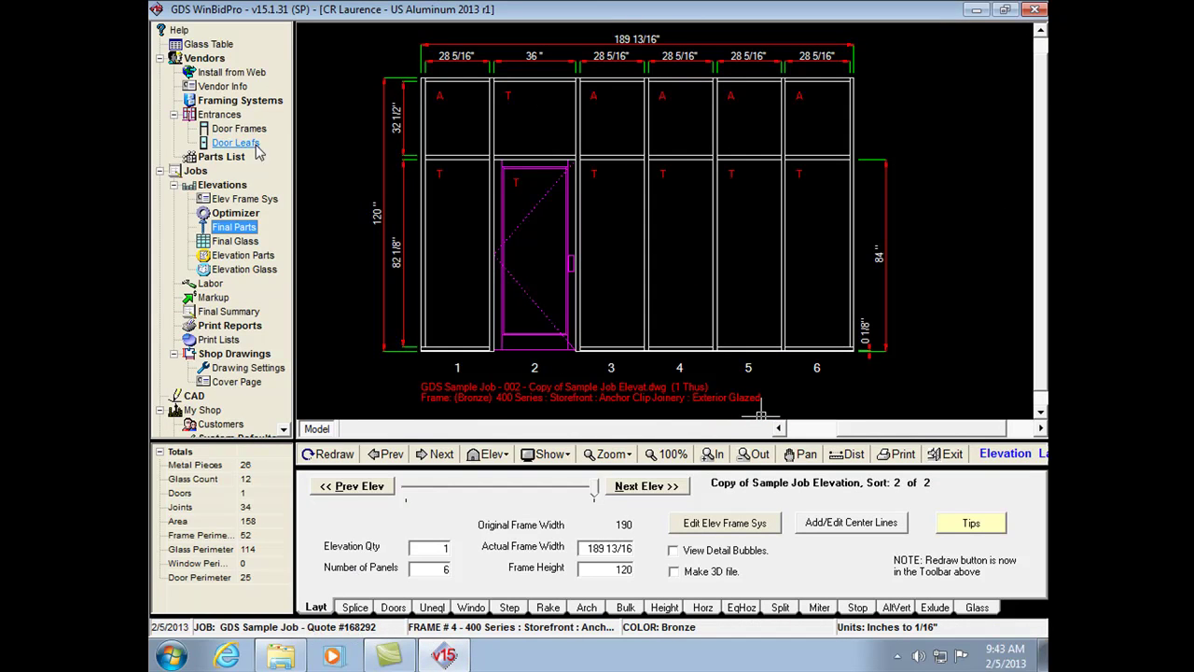
click(237, 230)
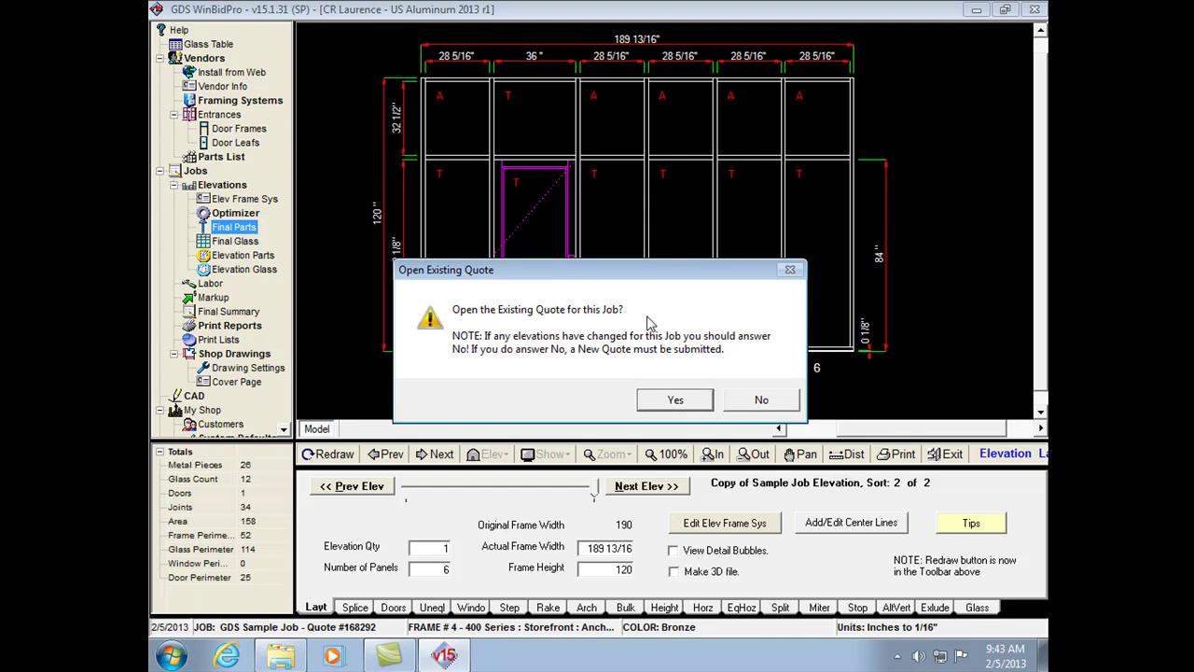
Decline the existing quote, review the unpriced $0.00 Final Parts report, and close it
click(761, 400)
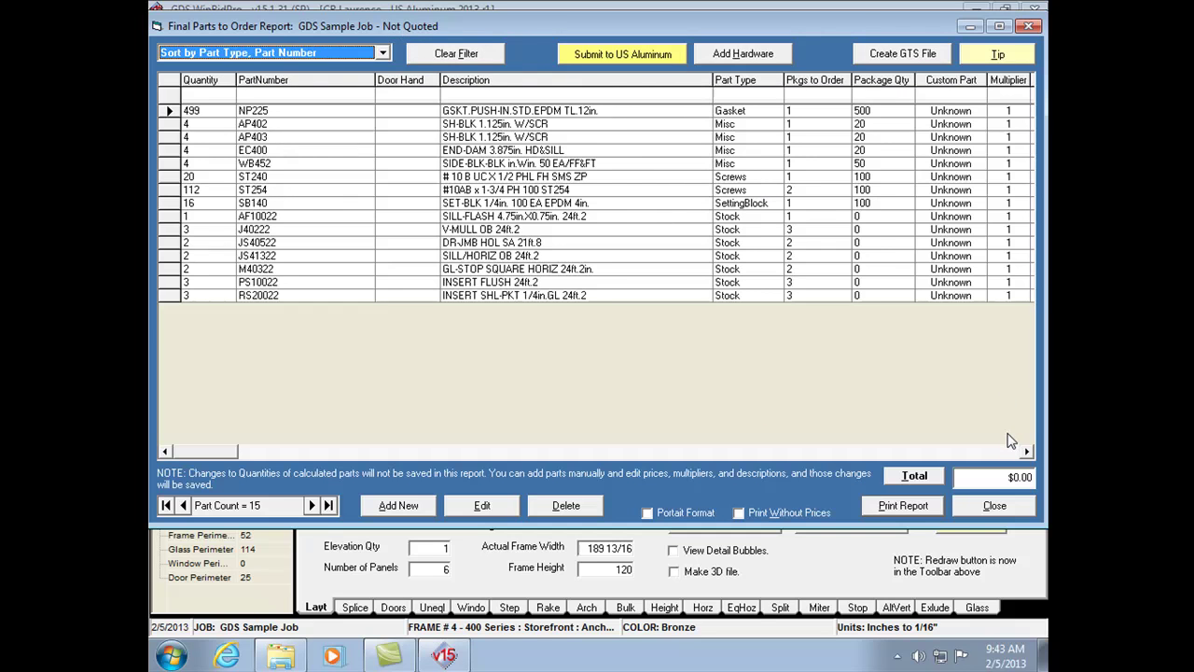
click(970, 509)
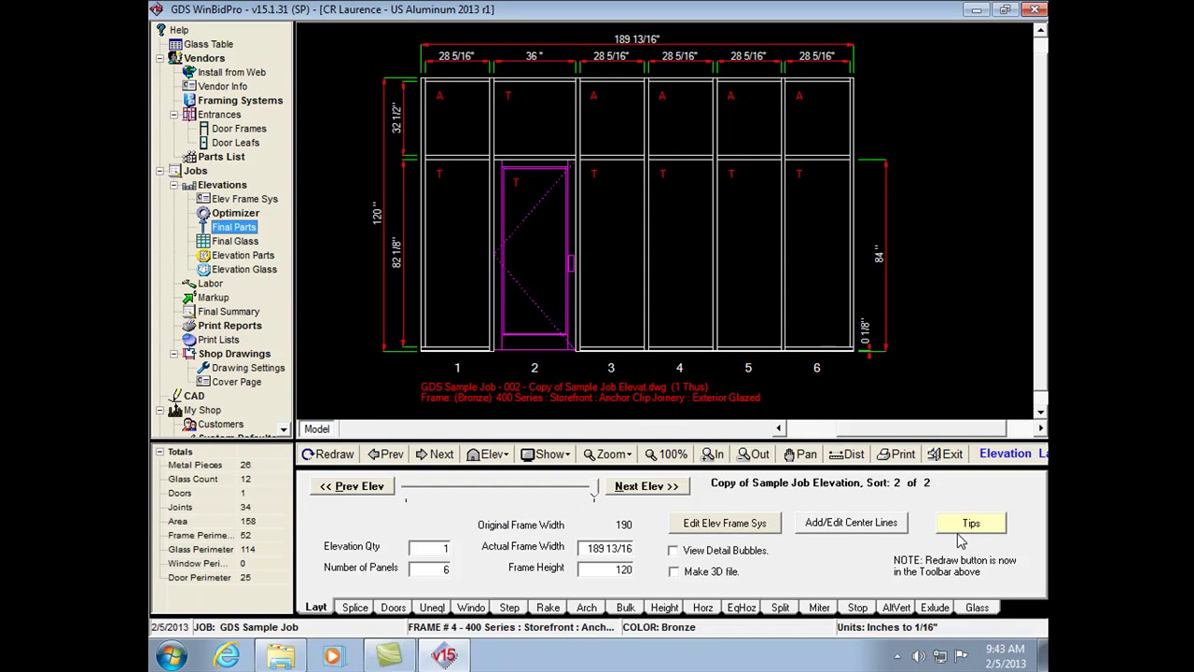